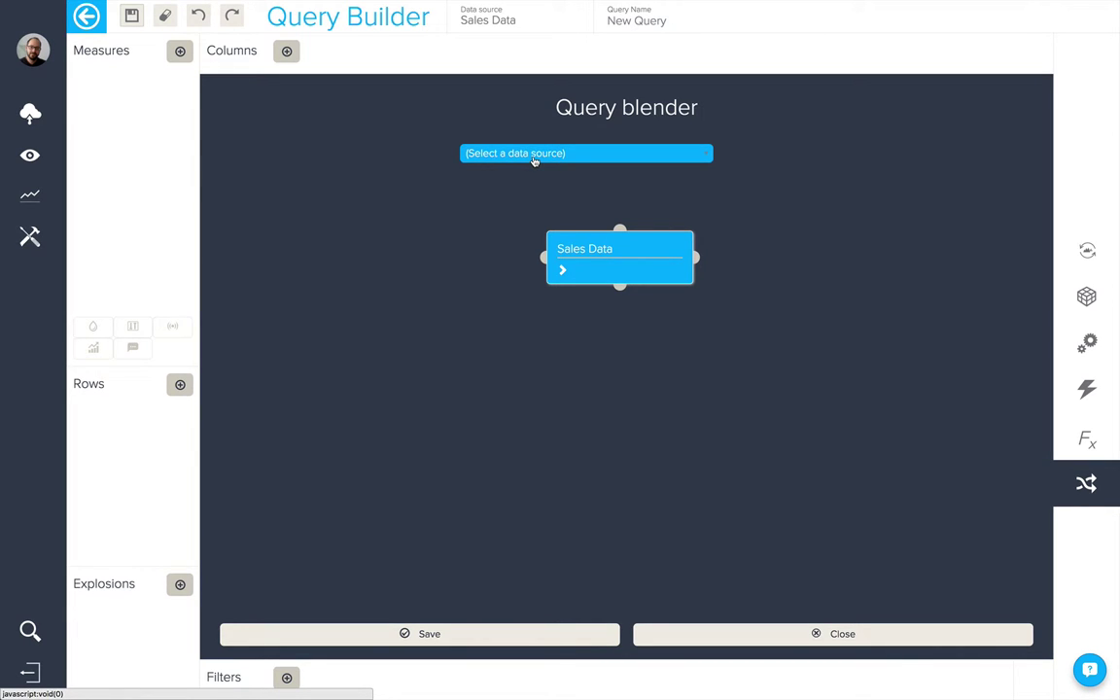
# Add the Website data source to the blend and link it to Sales Data
pyautogui.click(534, 156)
pyautogui.write('web')
pyautogui.press('Return')
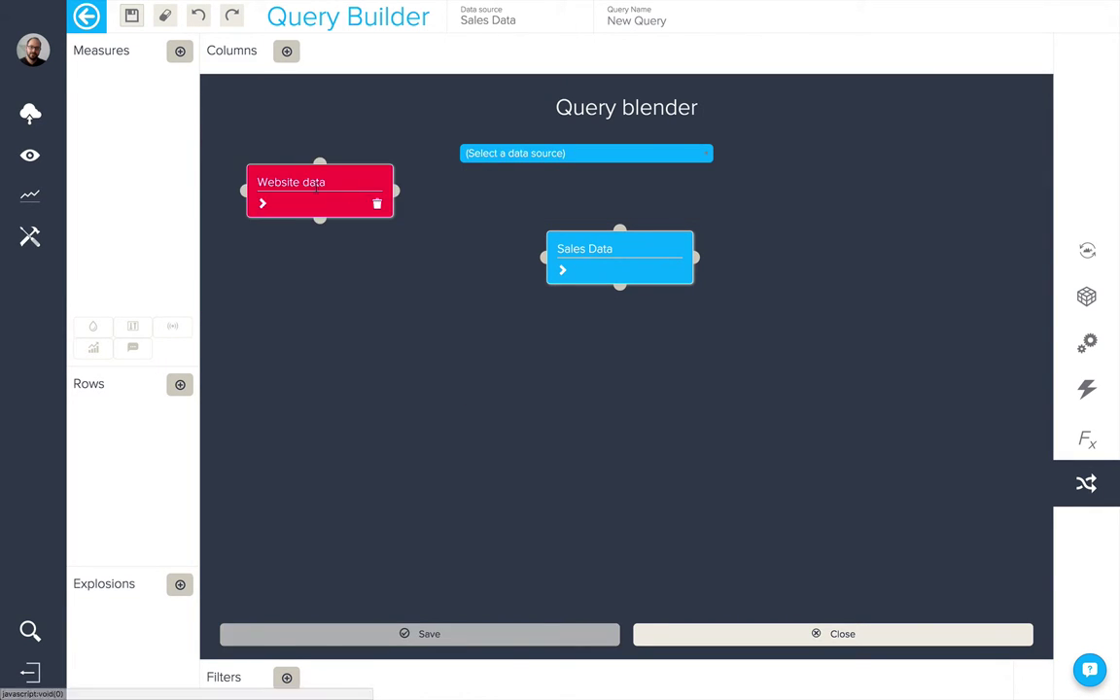
pyautogui.moveTo(336, 171); pyautogui.dragTo(349, 251)
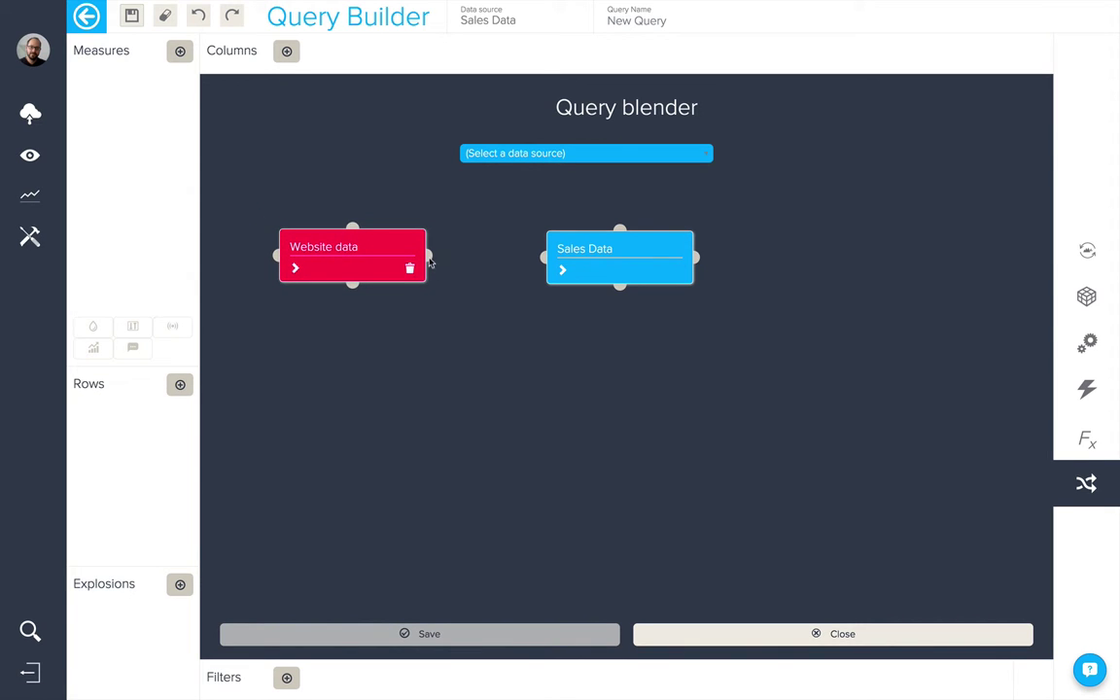
pyautogui.moveTo(428, 254); pyautogui.dragTo(551, 259)
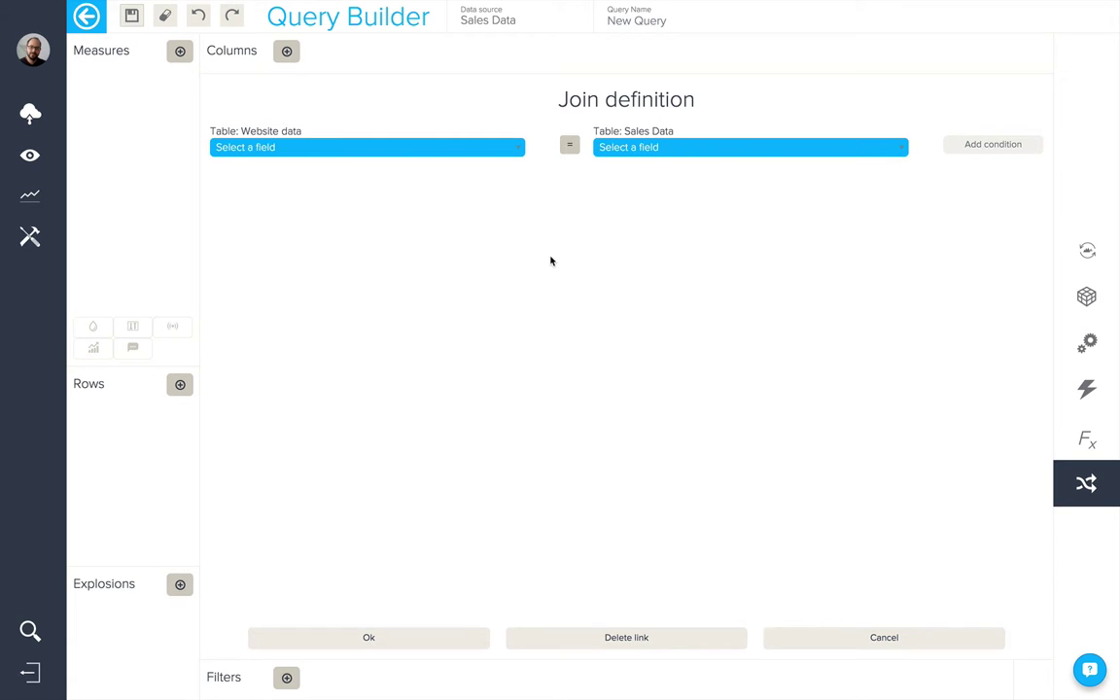
# Inner-join Website data's DATE(Date) to Sales Data's DATE(Ship Date)
pyautogui.click(471, 149)
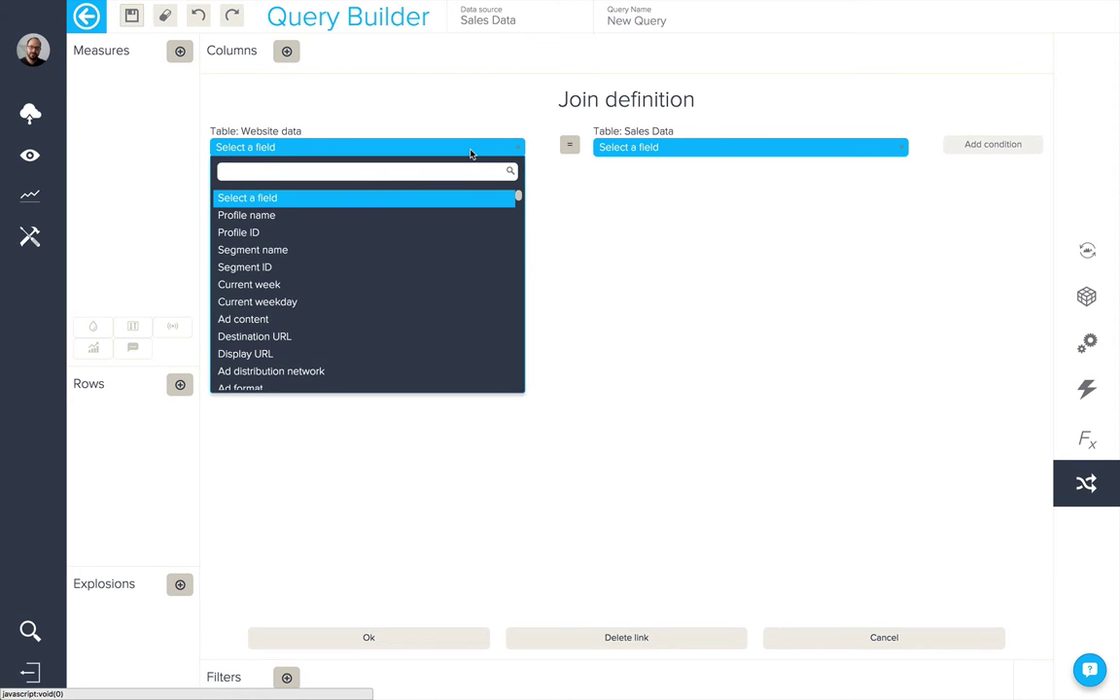
pyautogui.write('date')
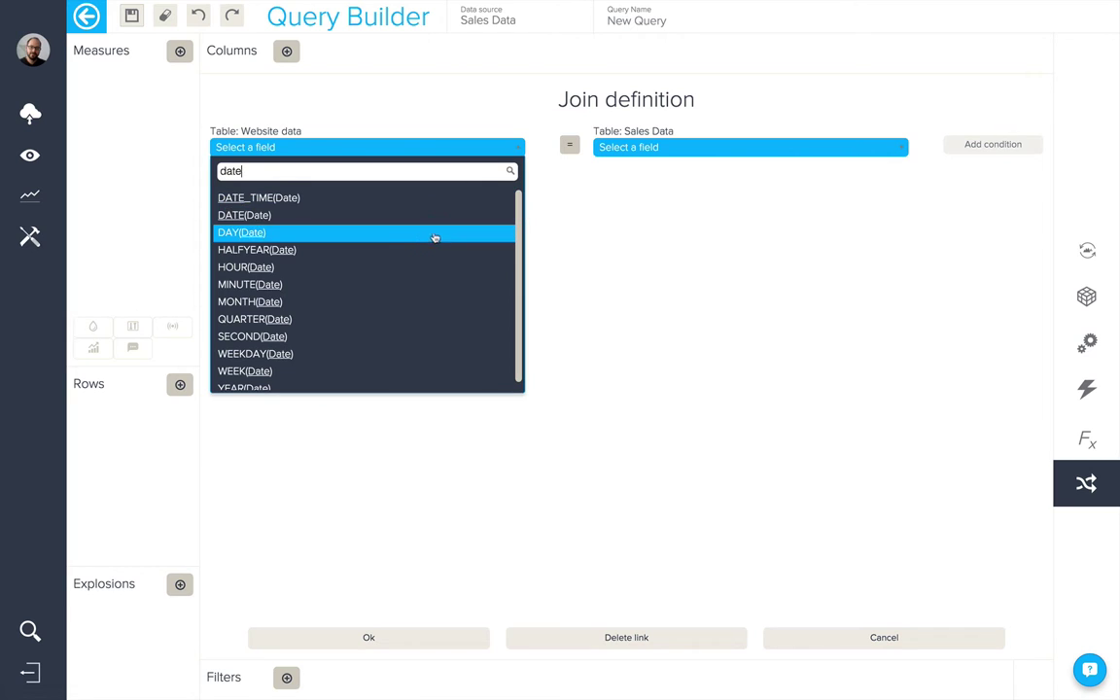
pyautogui.click(408, 216)
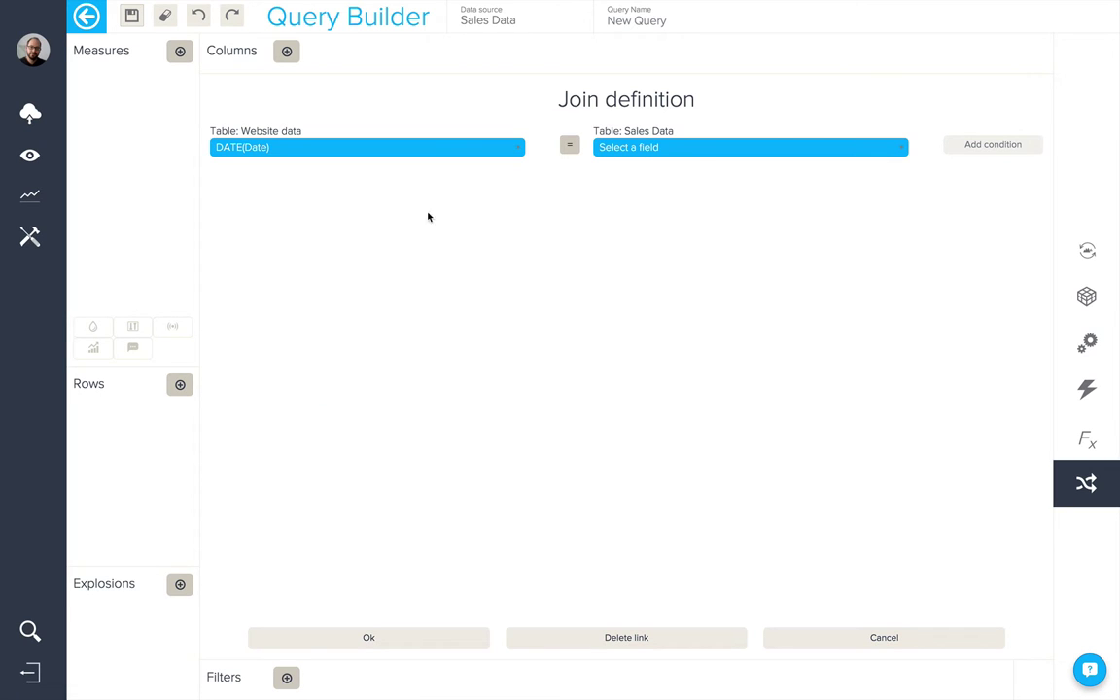
pyautogui.click(700, 154)
pyautogui.write('date')
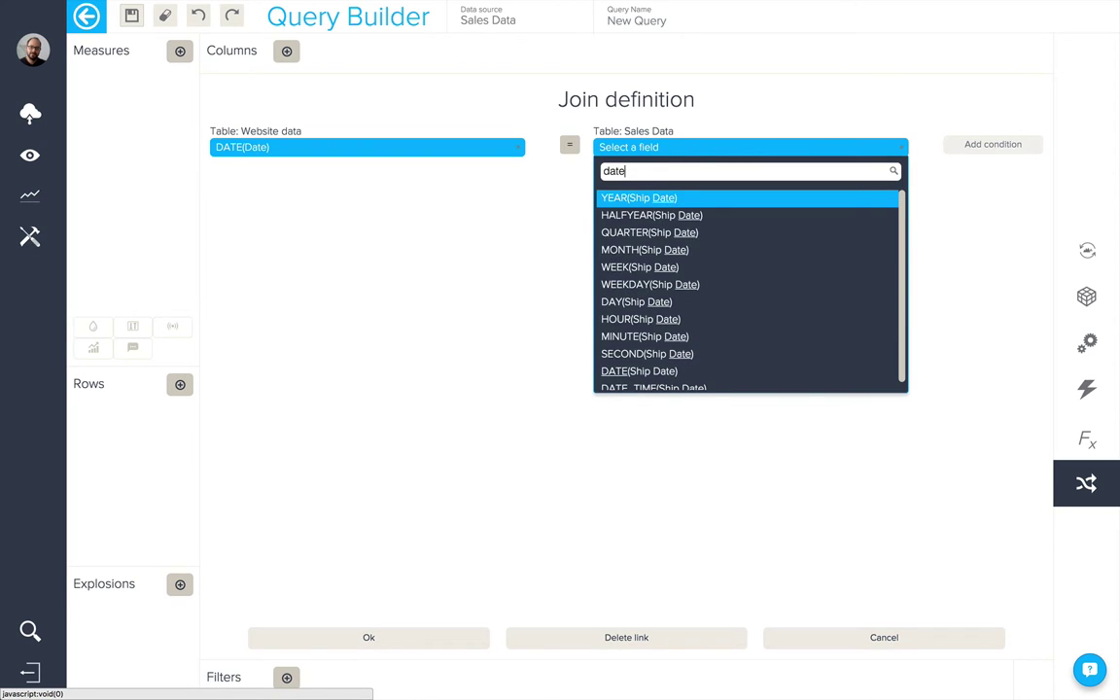
pyautogui.click(692, 370)
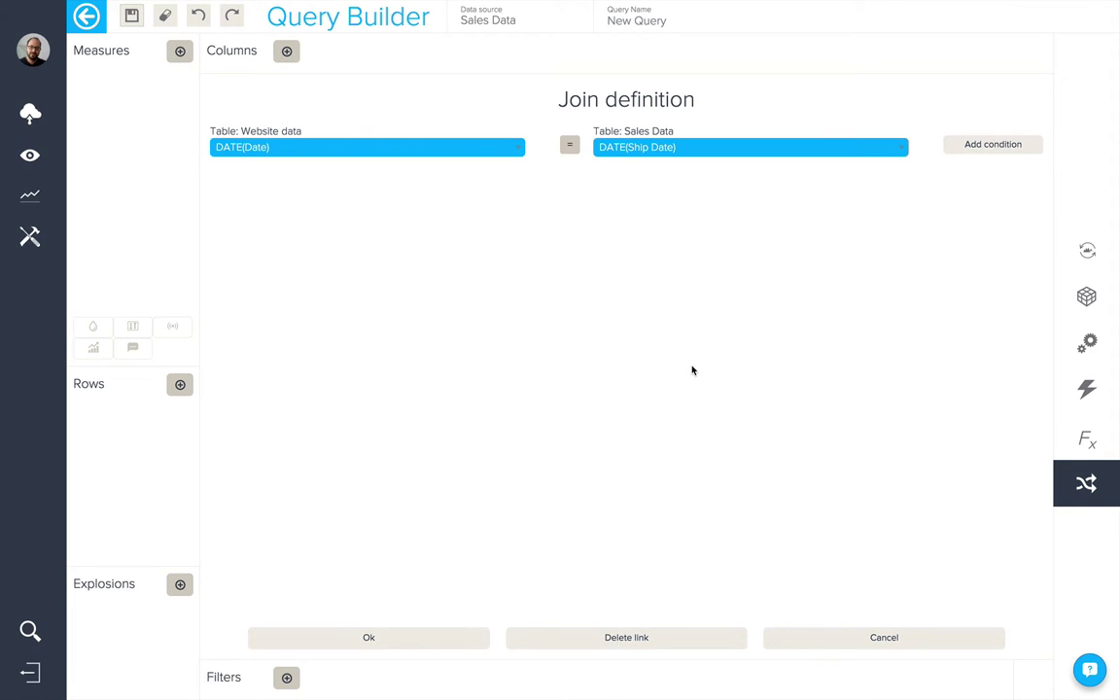
pyautogui.click(992, 148)
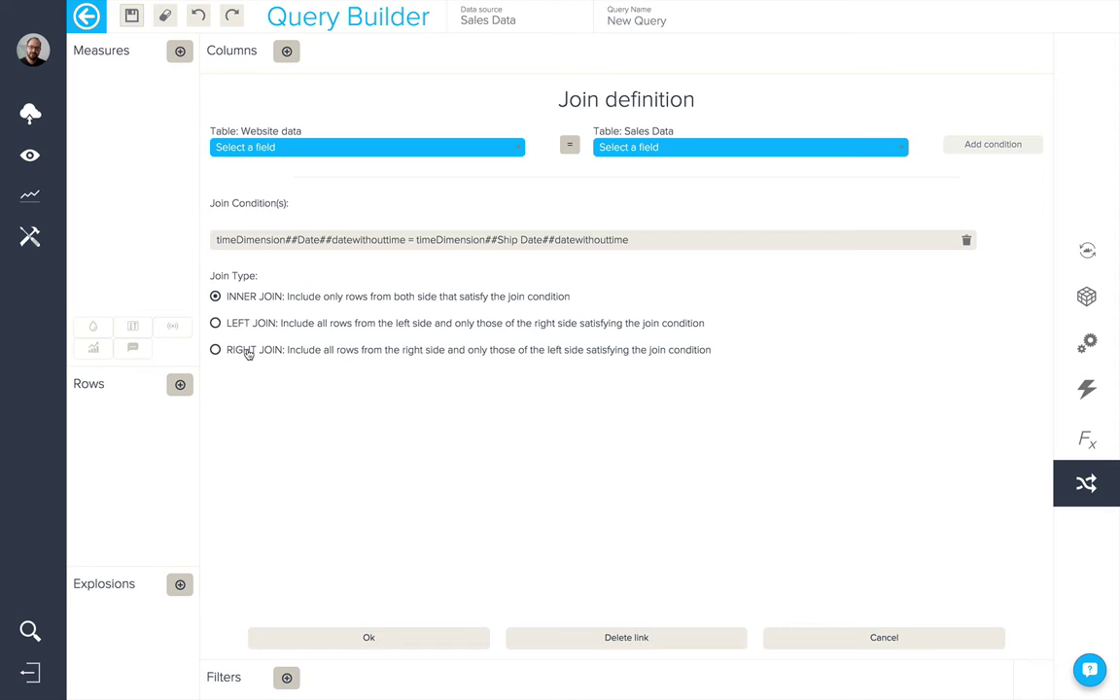
pyautogui.click(354, 647)
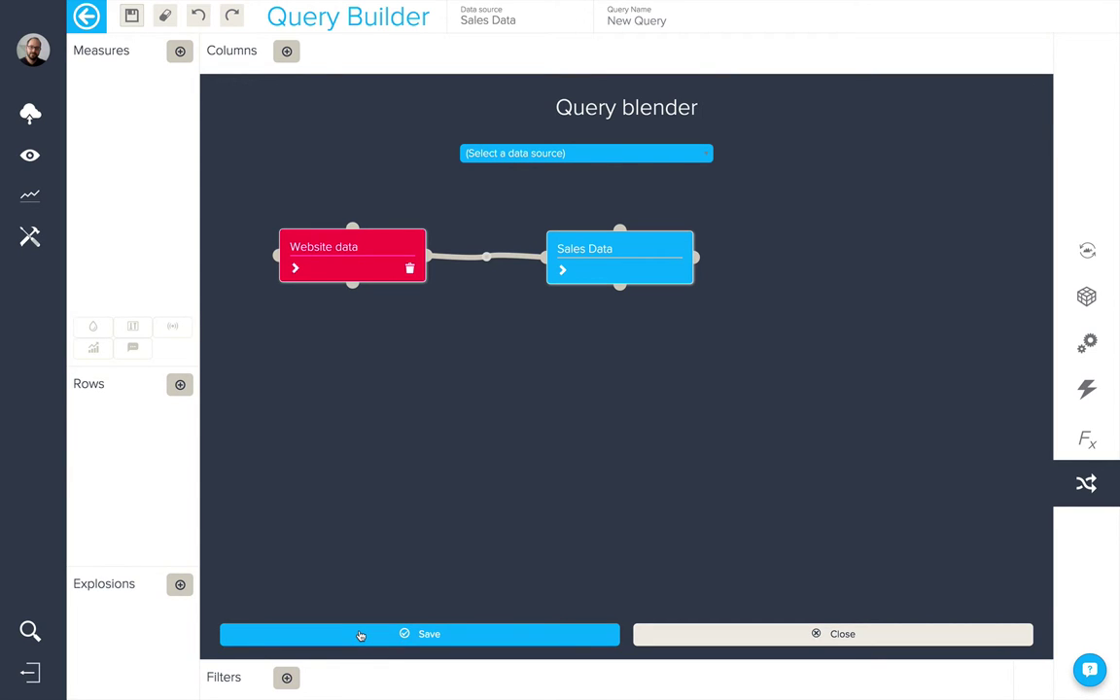
# Save the blend and add SUM(Profit) from Sales Data and SUM(Sessions) from Website data as measures
pyautogui.click(360, 635)
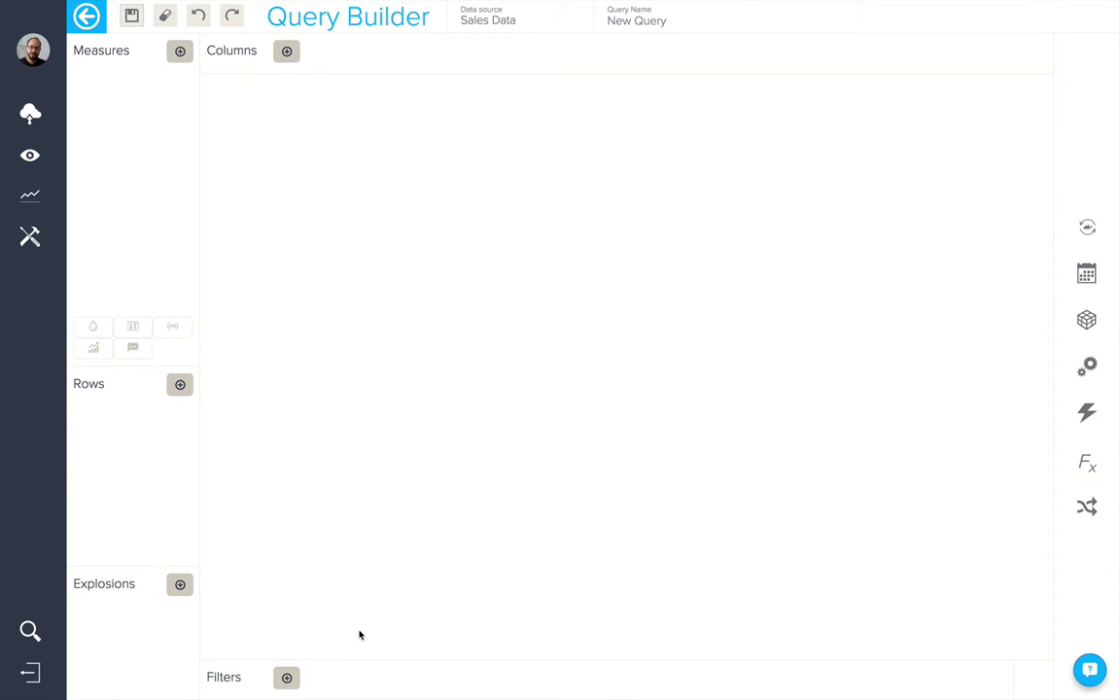
pyautogui.click(180, 51)
pyautogui.click(336, 134)
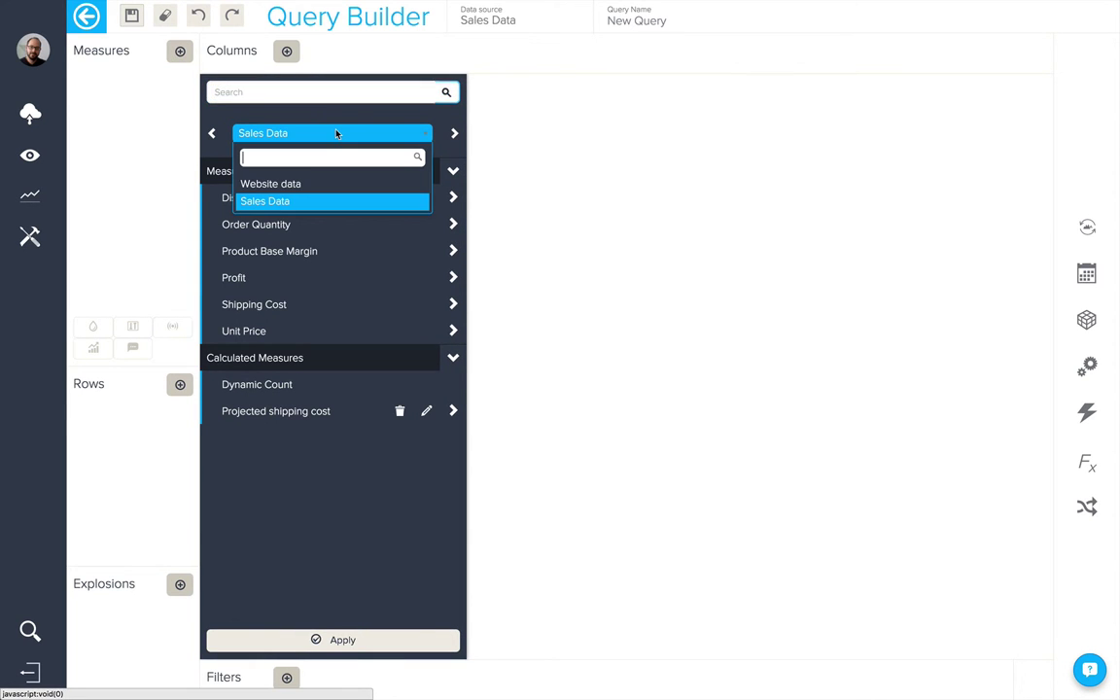
pyautogui.click(334, 185)
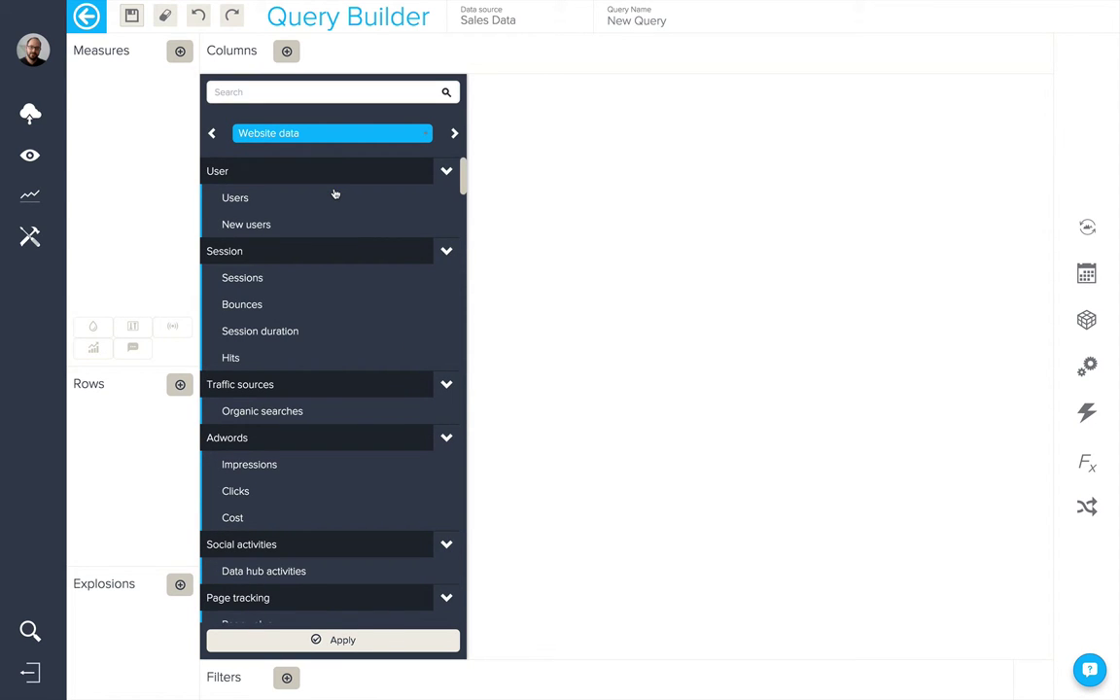
pyautogui.click(212, 133)
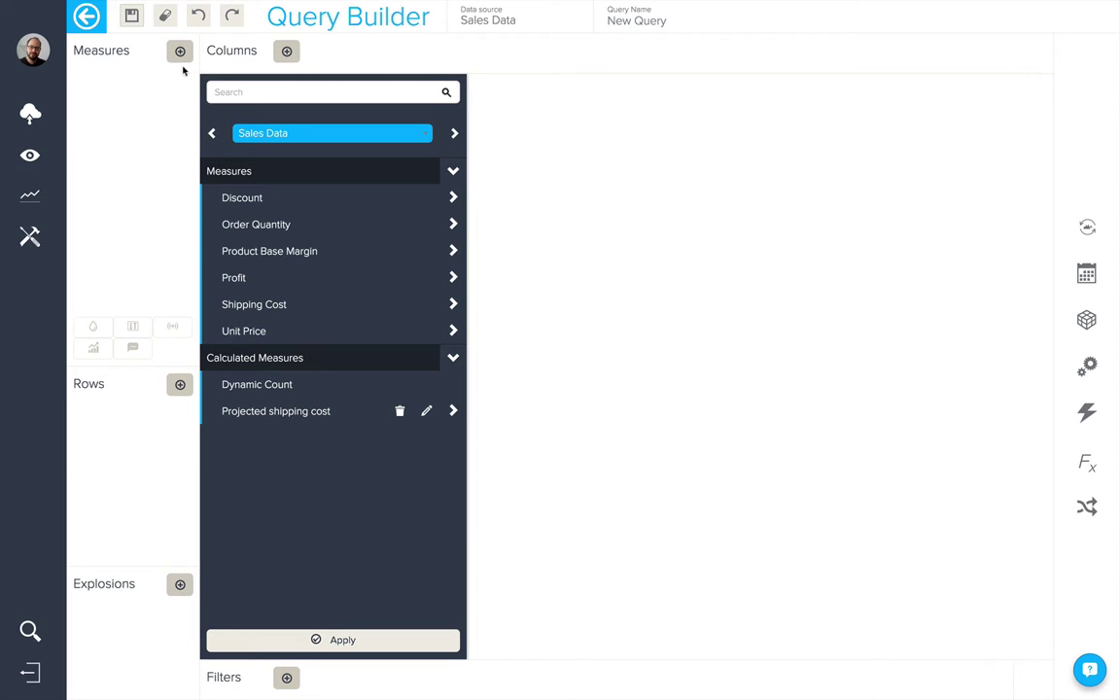
pyautogui.click(247, 278)
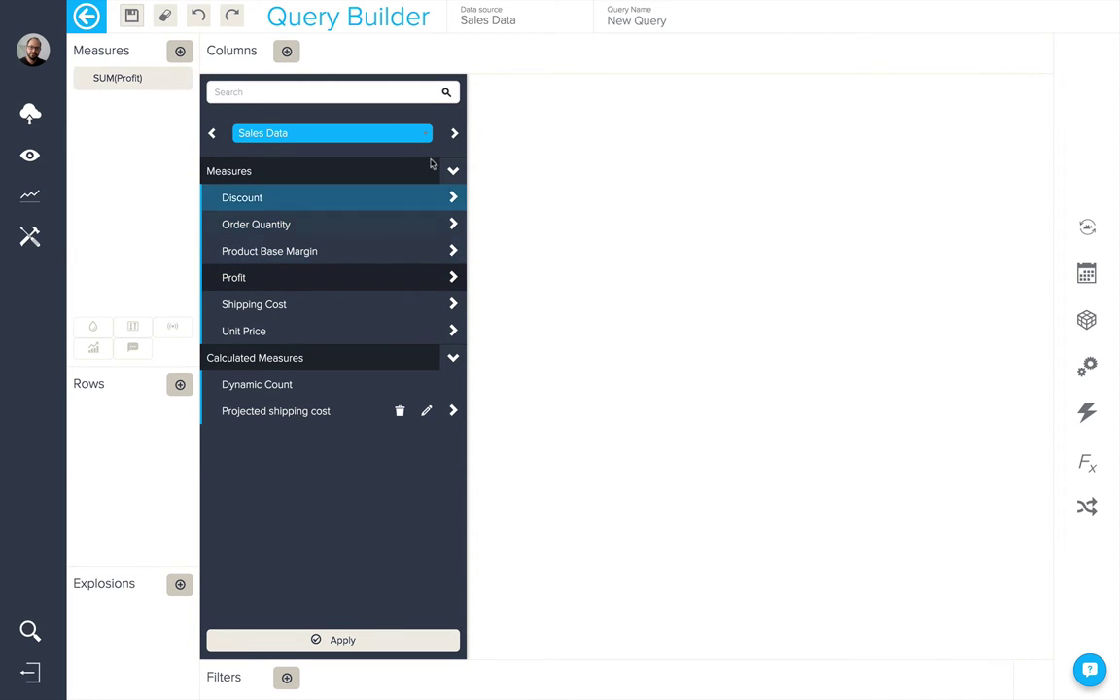
pyautogui.click(454, 134)
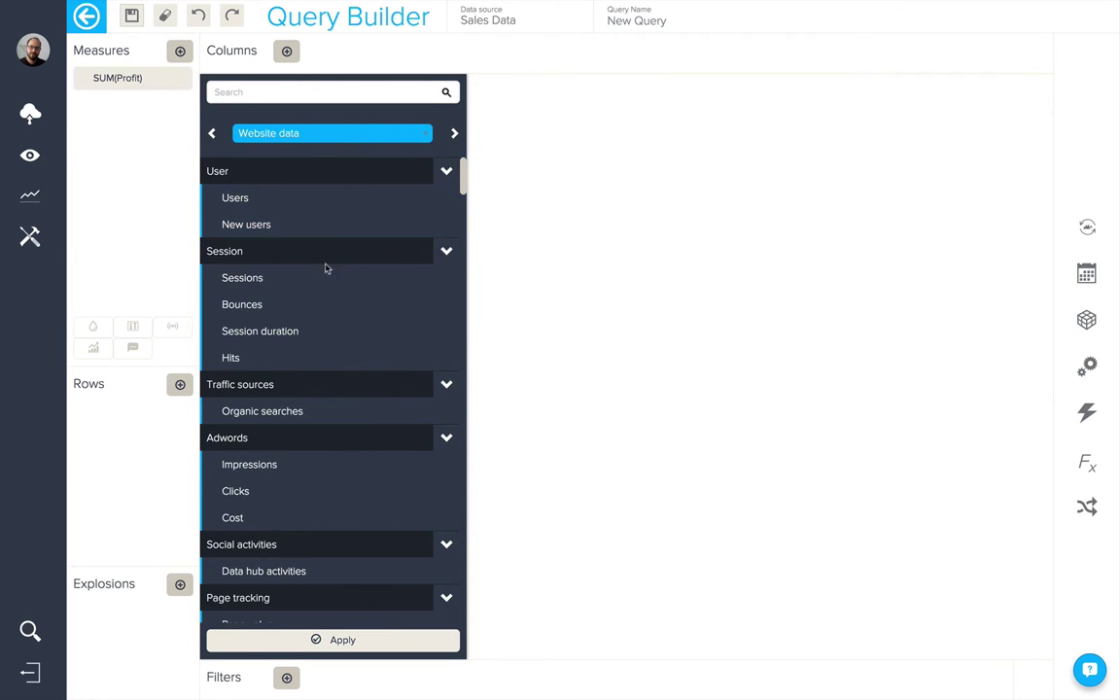
pyautogui.click(323, 280)
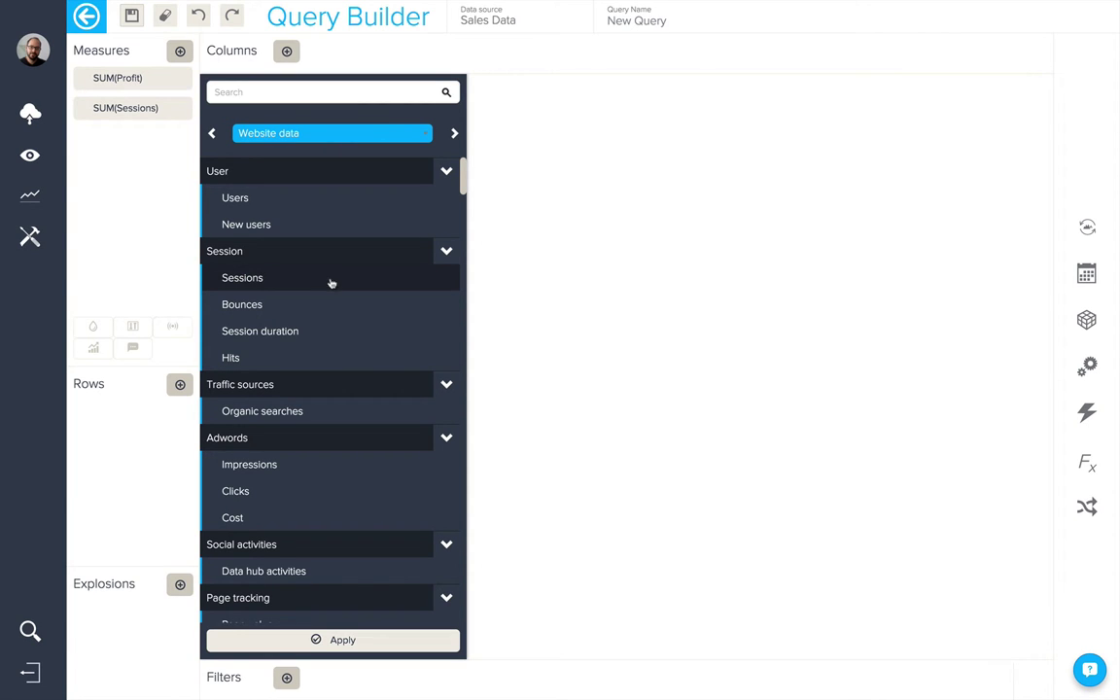
pyautogui.click(550, 307)
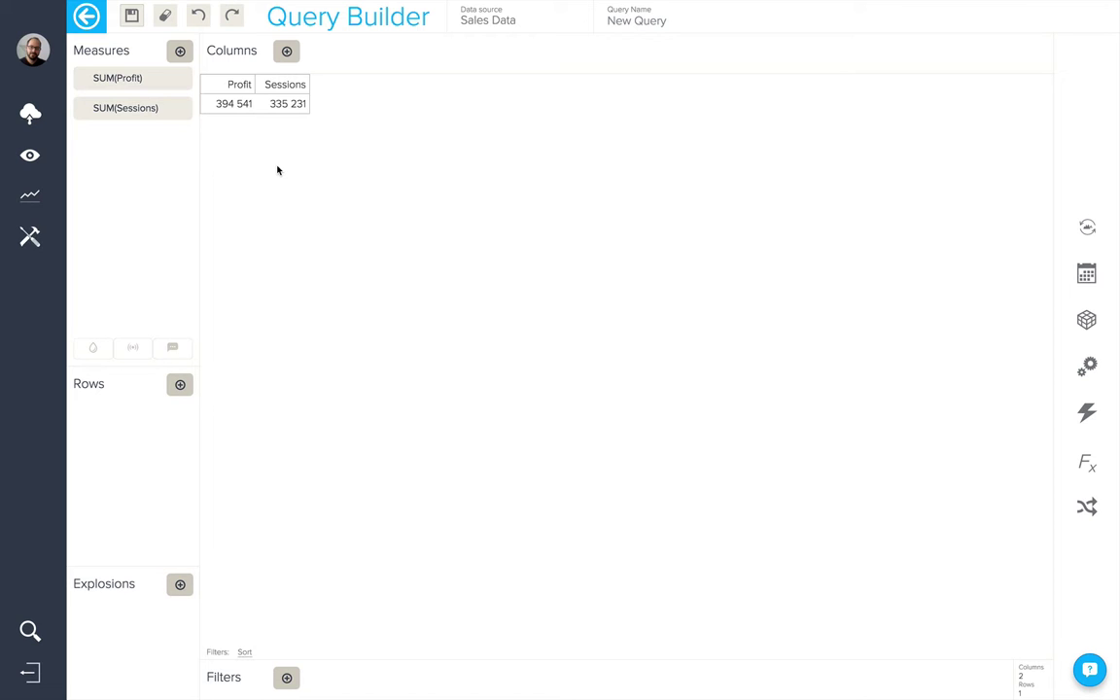
# Add YEAR(Date) and MONTH(Date) as columns to chart Profit and Sessions monthly
pyautogui.click(285, 58)
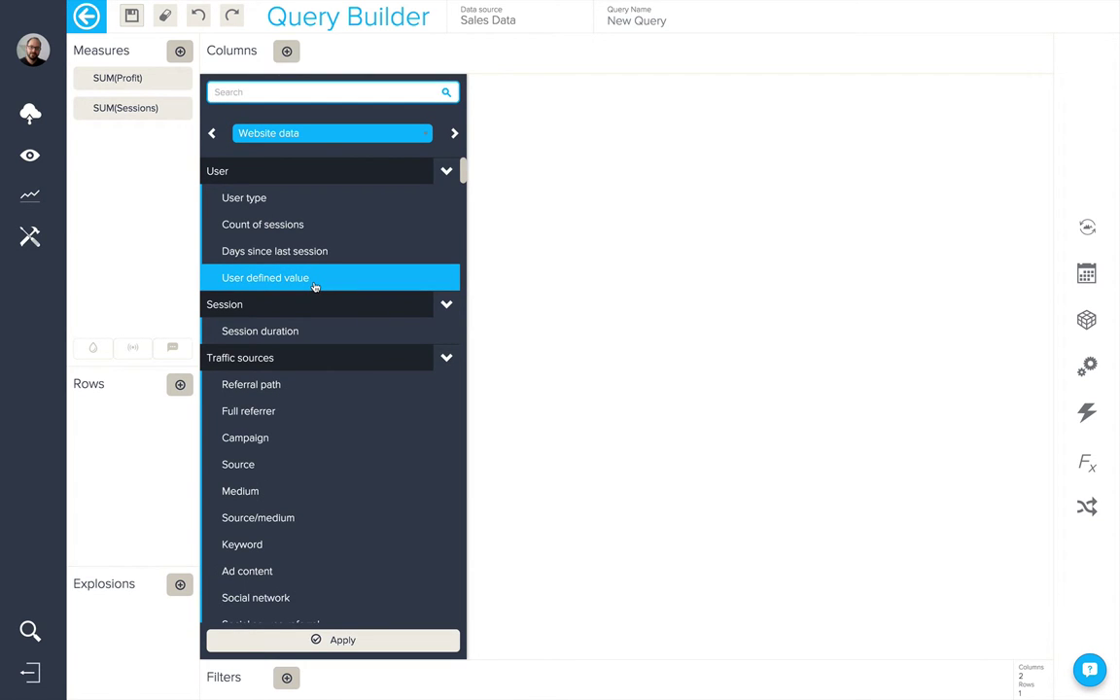
pyautogui.write('date')
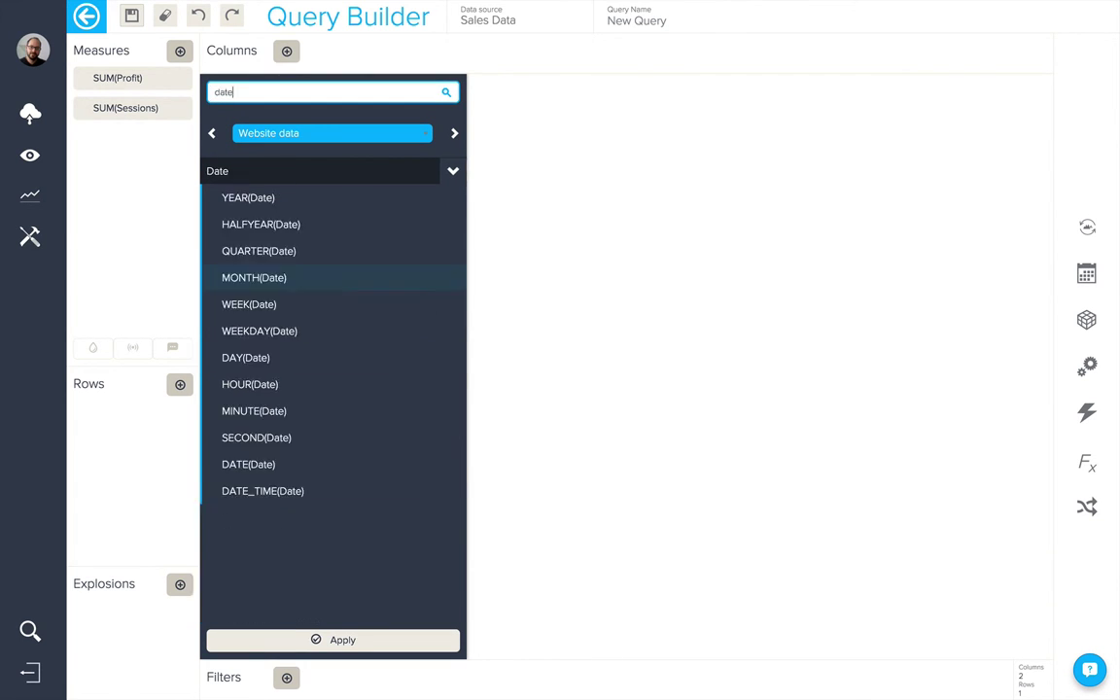
pyautogui.click(290, 195)
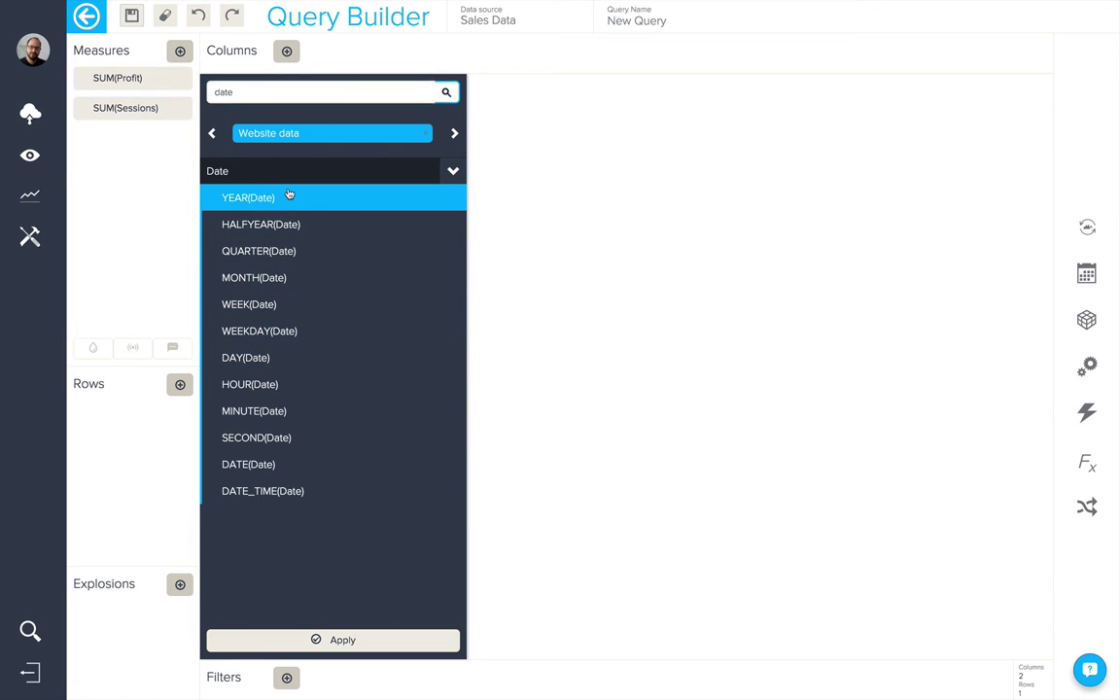
pyautogui.click(293, 281)
pyautogui.click(579, 365)
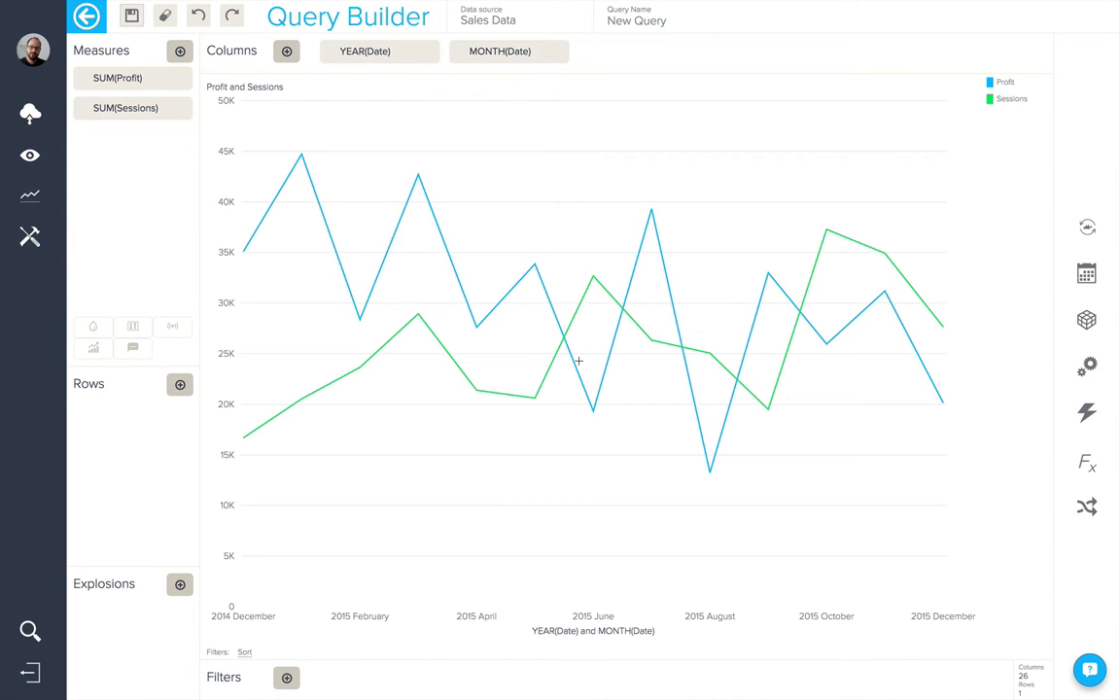
# Add Region as a row dimension
pyautogui.click(179, 385)
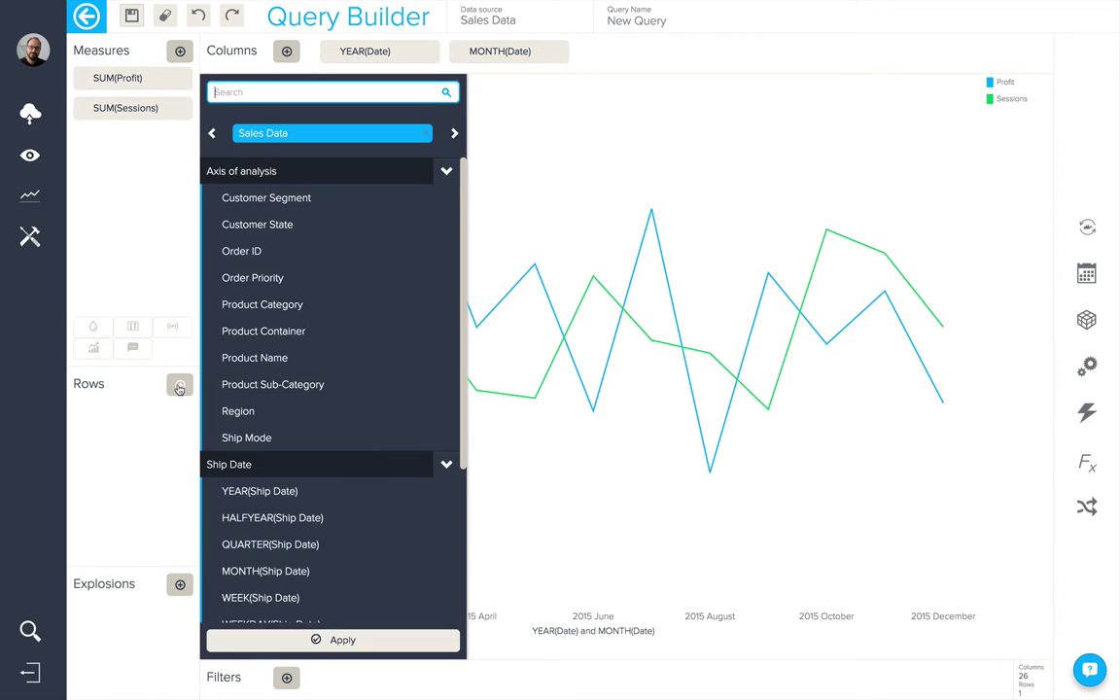
pyautogui.click(249, 413)
pyautogui.click(295, 644)
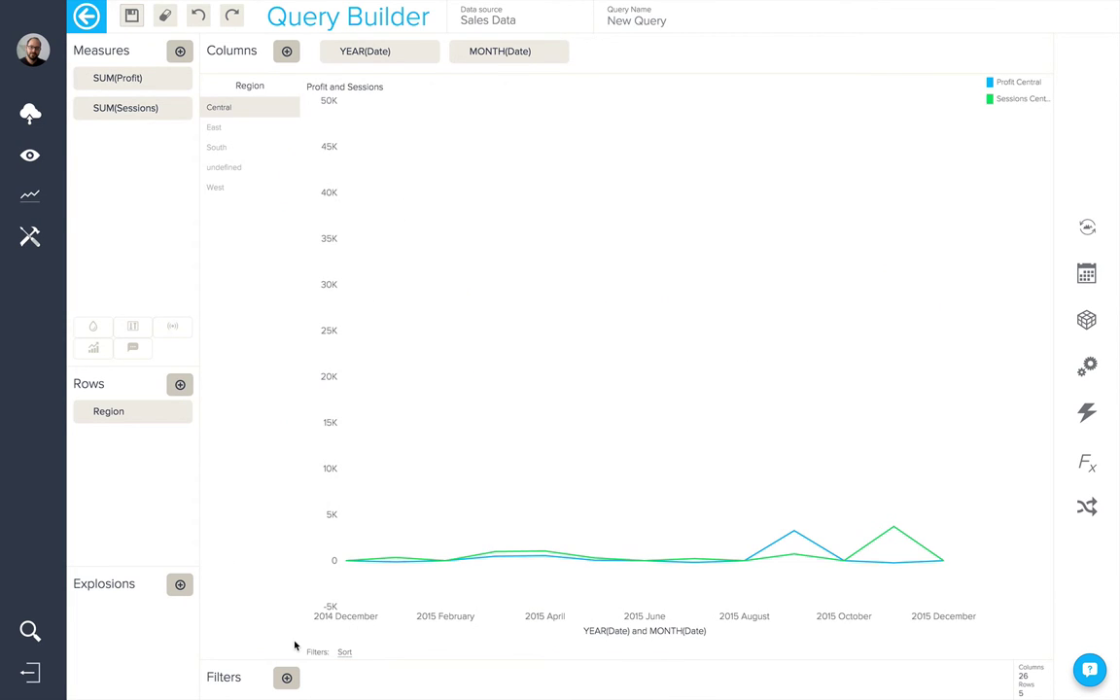
# View the chart for the East, South and undefined regions
pyautogui.click(240, 131)
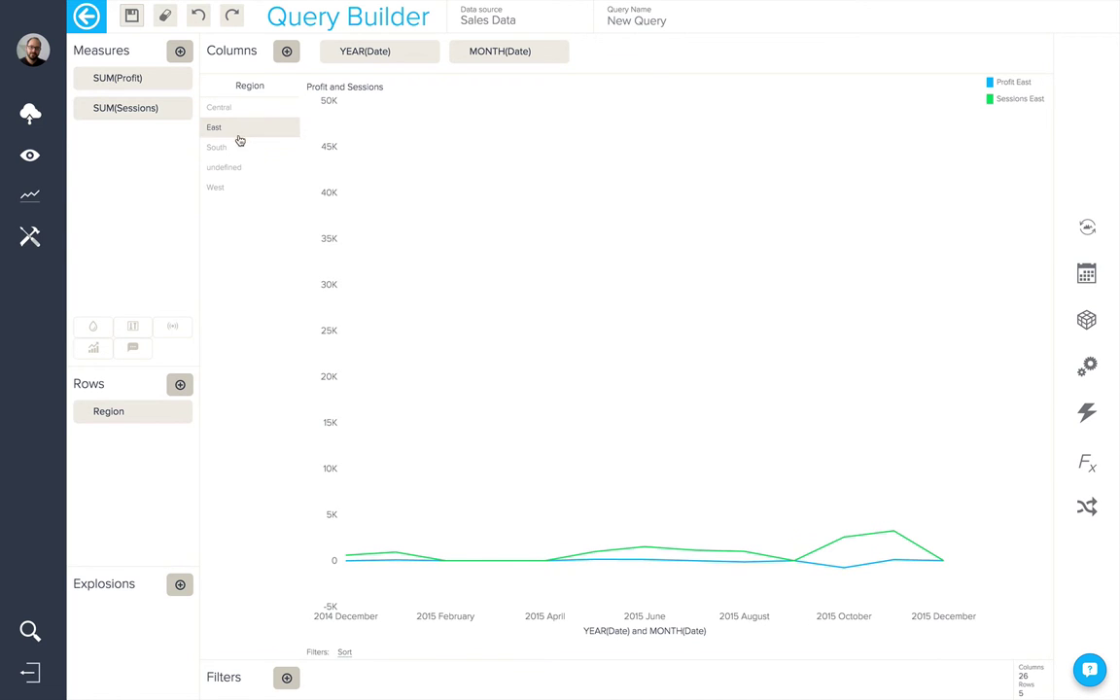
pyautogui.click(239, 146)
pyautogui.click(240, 172)
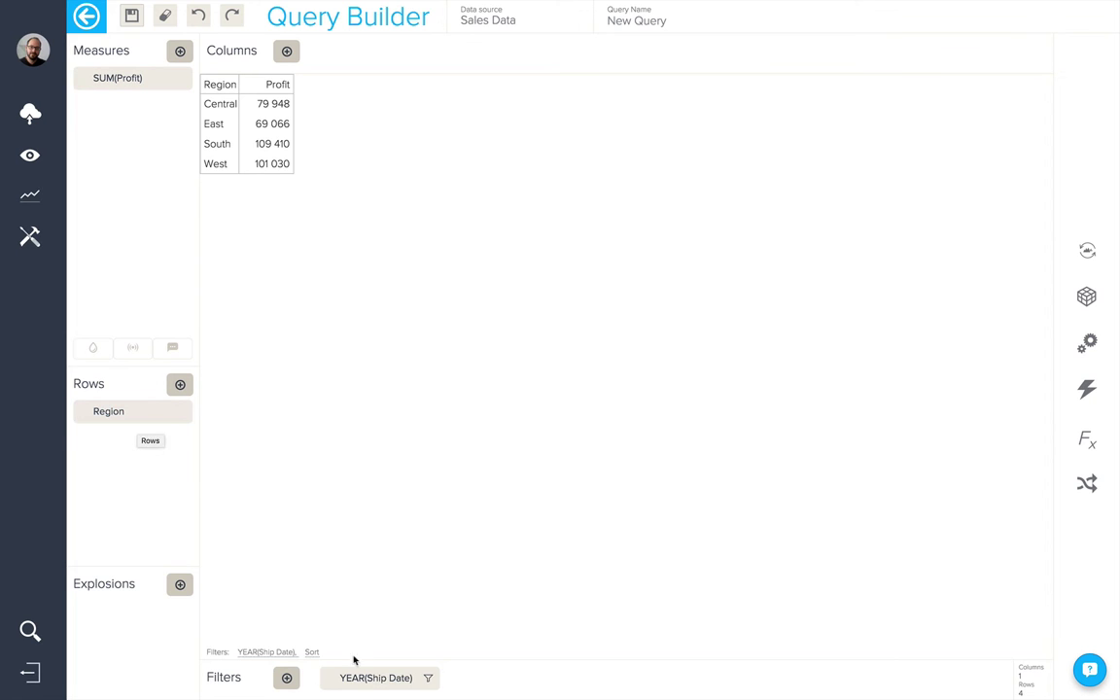
pyautogui.click(372, 681)
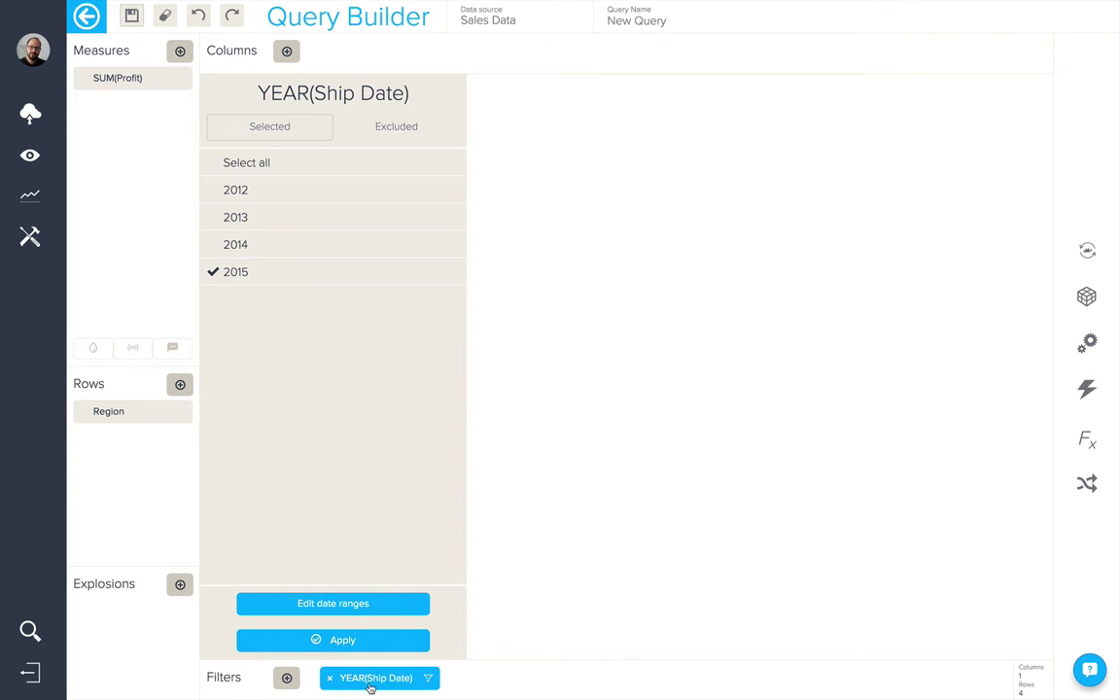
pyautogui.click(540, 518)
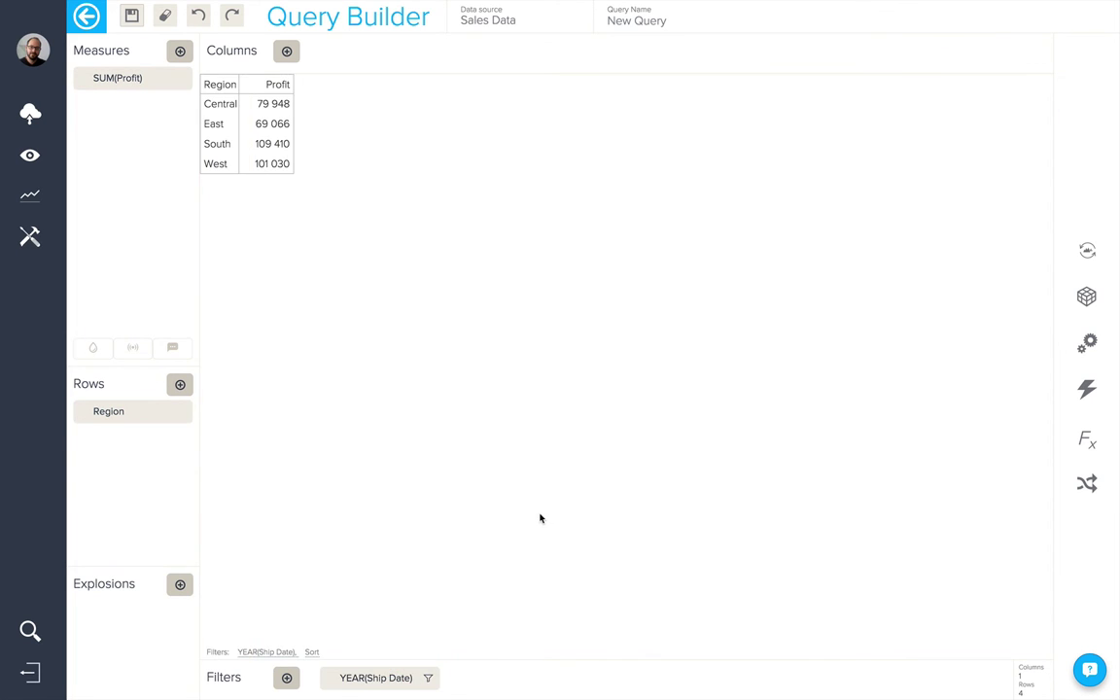
pyautogui.hotkey('ctrl', 'Left')
# Check the Region-to-Region join between Sales Data and Manager targets, leaving it unchanged
pyautogui.click(1087, 483)
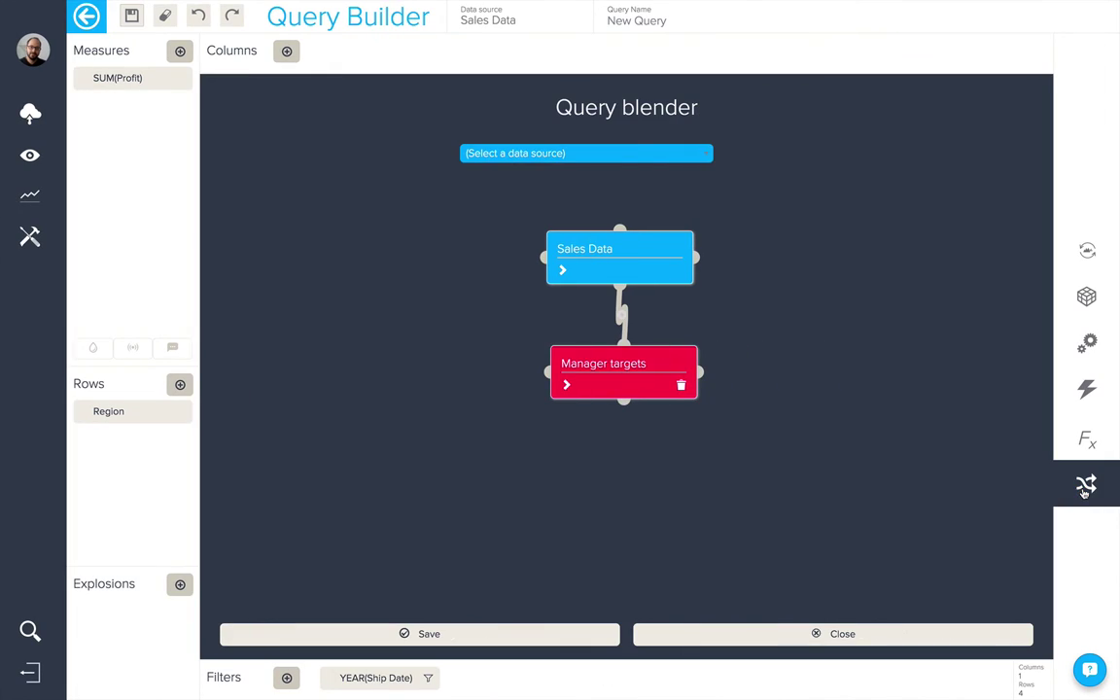
pyautogui.click(622, 313)
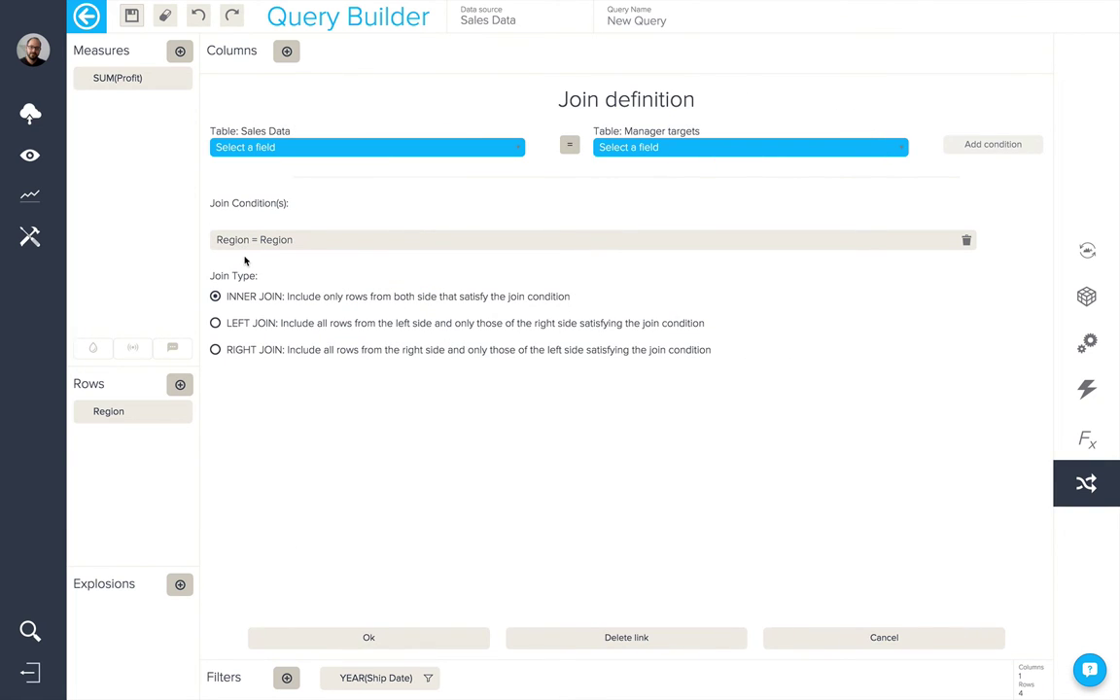
pyautogui.click(827, 635)
pyautogui.click(821, 634)
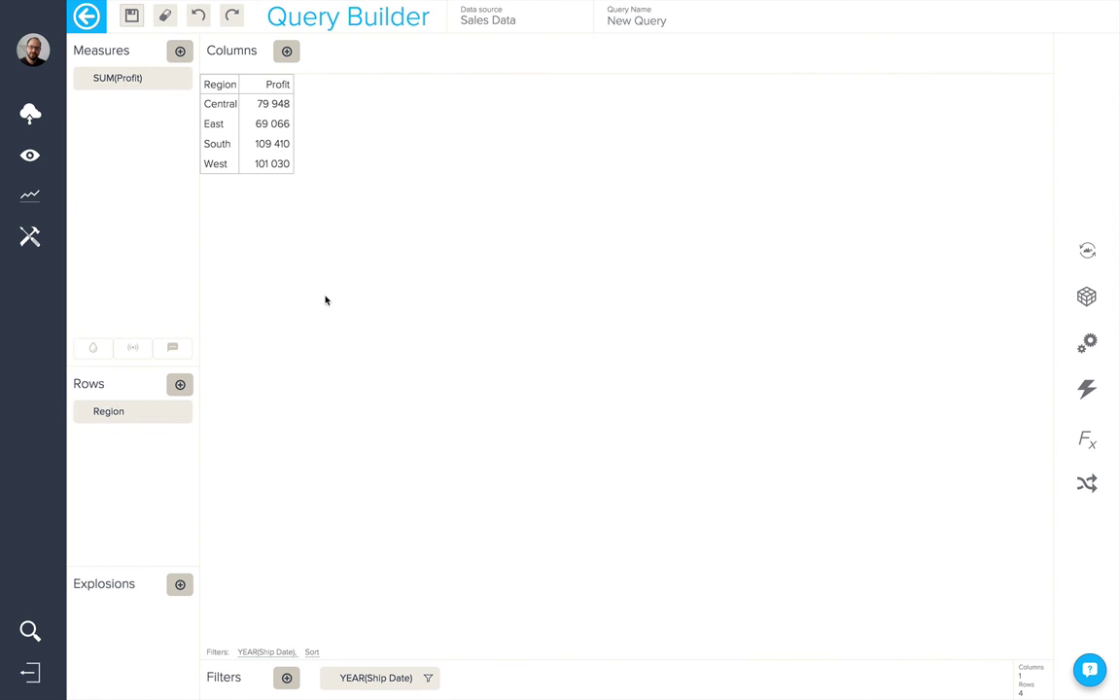
pyautogui.click(180, 52)
# Add Profit Target 2015 from Manager targets as a measure
pyautogui.click(288, 135)
pyautogui.click(291, 180)
pyautogui.click(292, 197)
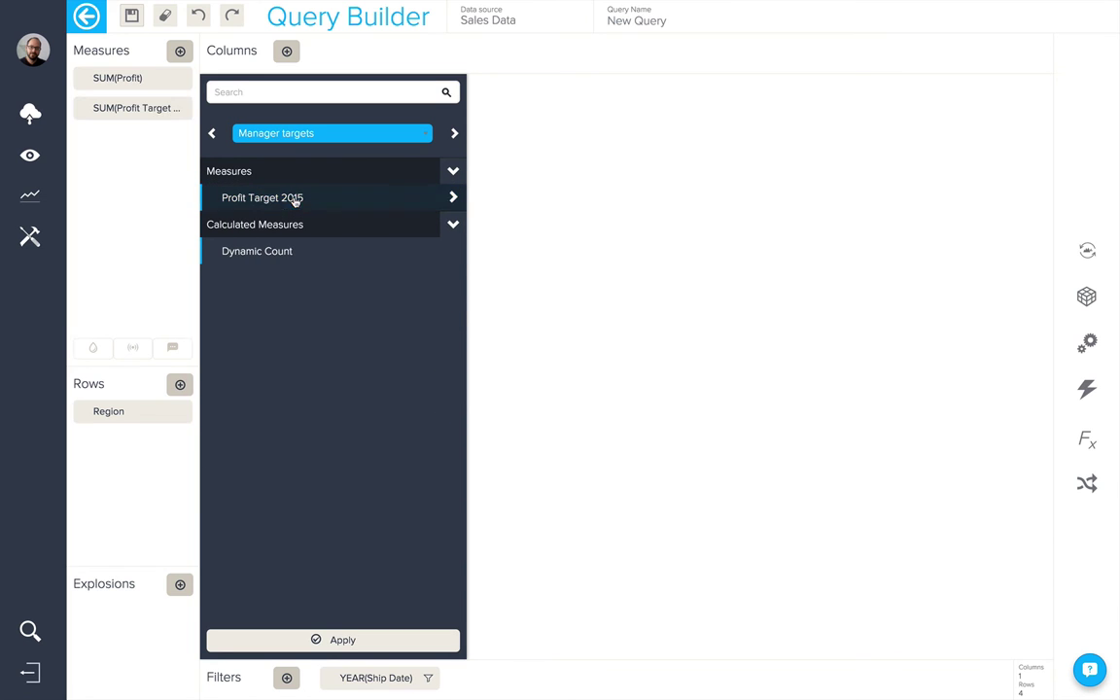
pyautogui.click(560, 288)
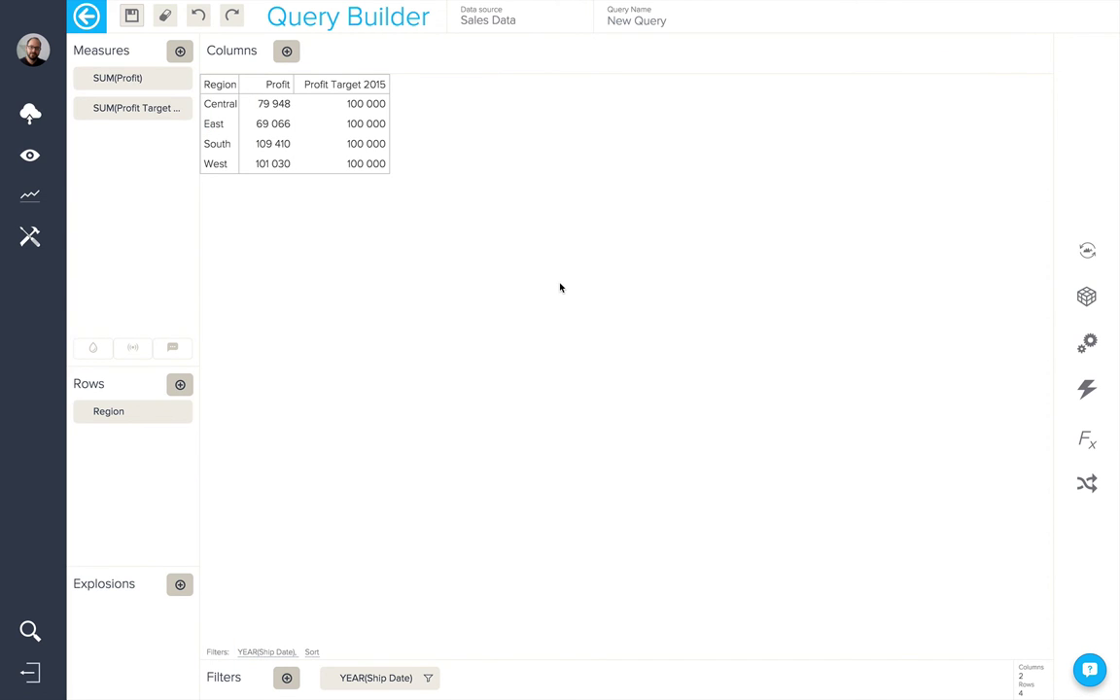
# Add Manager as a second row dimension
pyautogui.click(181, 386)
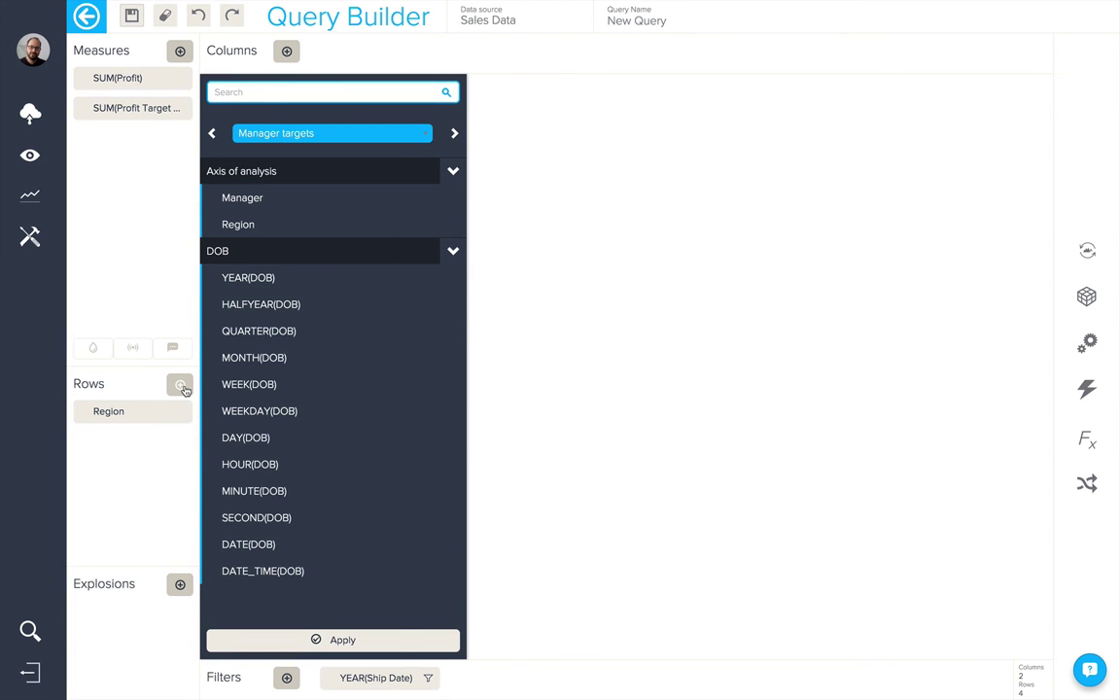
pyautogui.click(283, 210)
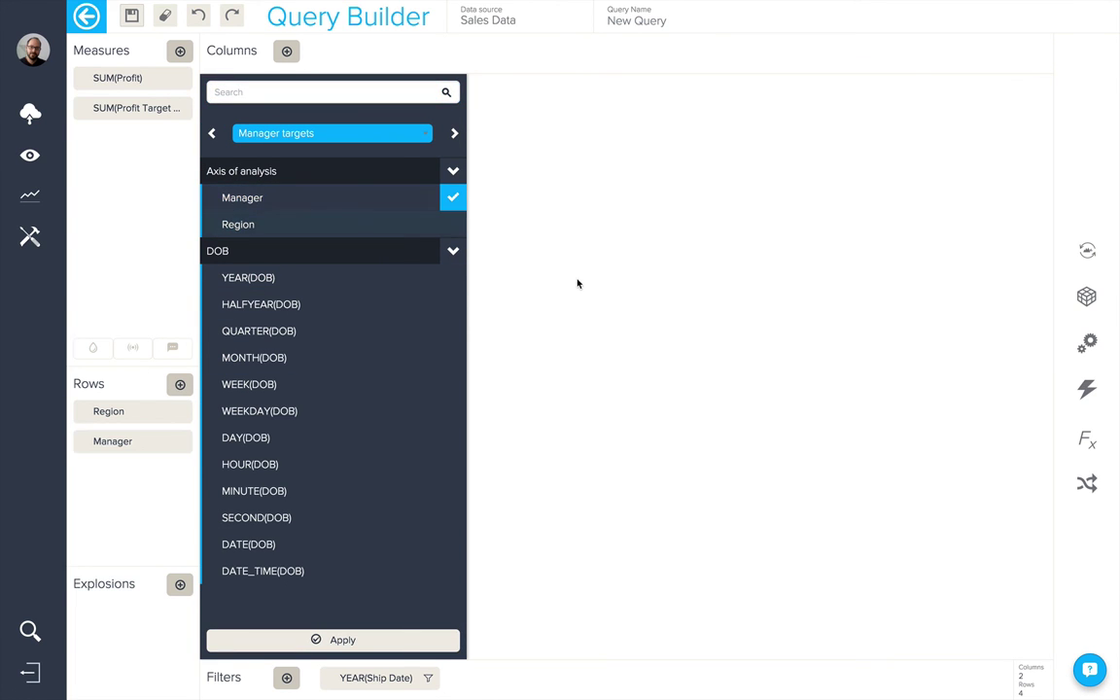
pyautogui.click(578, 283)
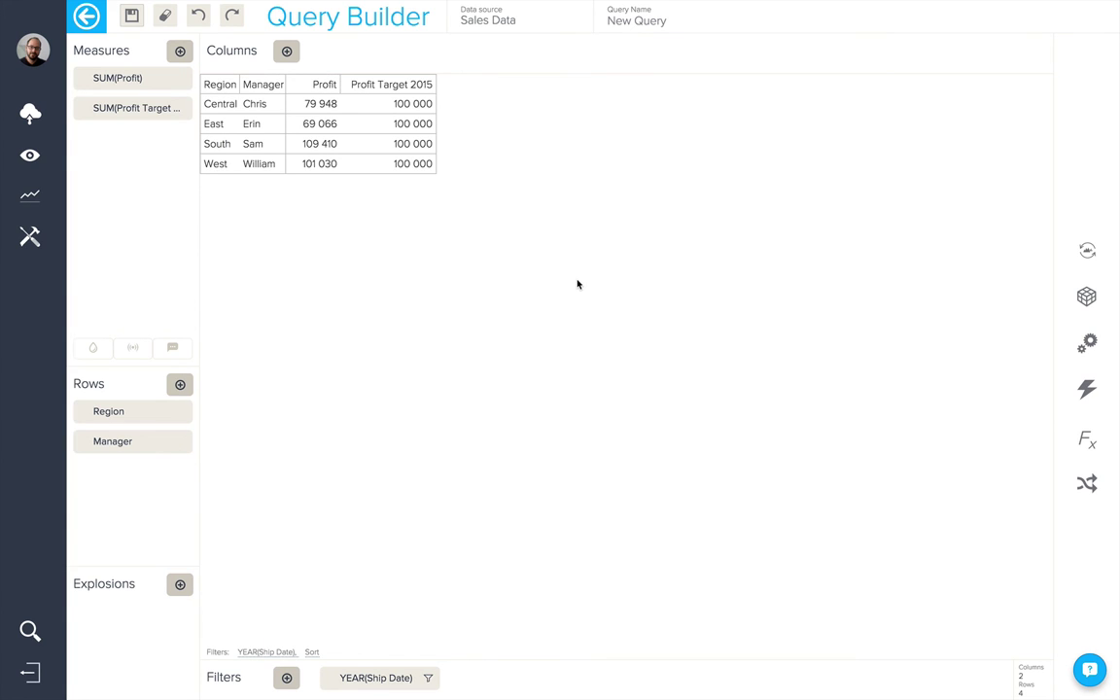